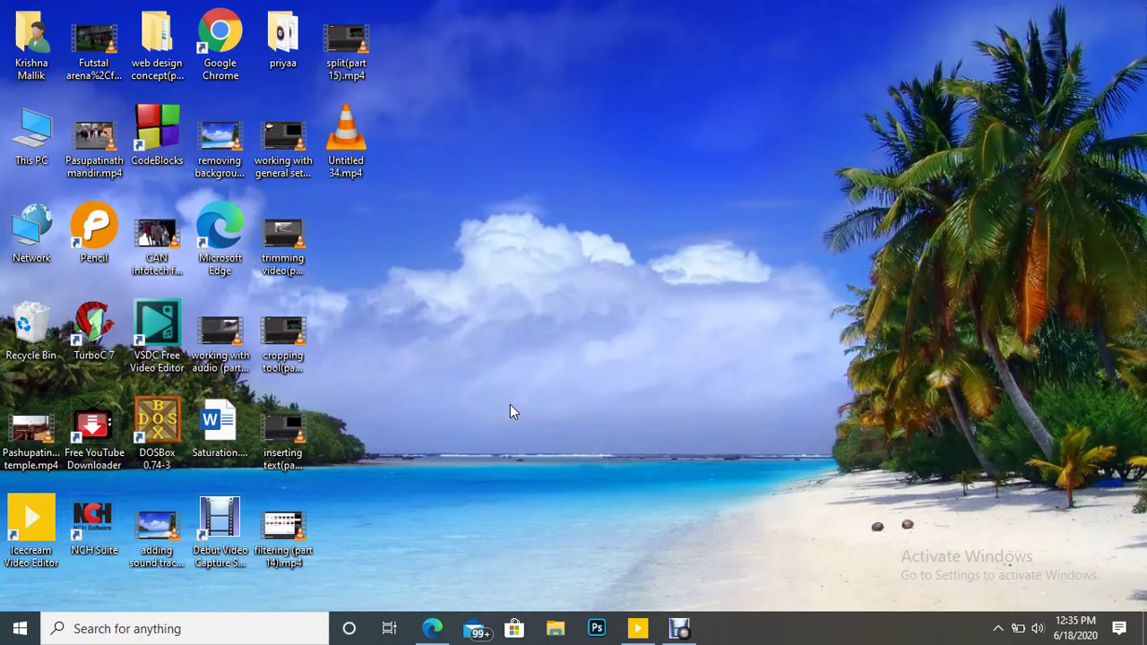
# - Restore the running Icecream Video Editor window showing My project 41 from the taskbar
pyautogui.click(585, 490)
pyautogui.click(647, 630)
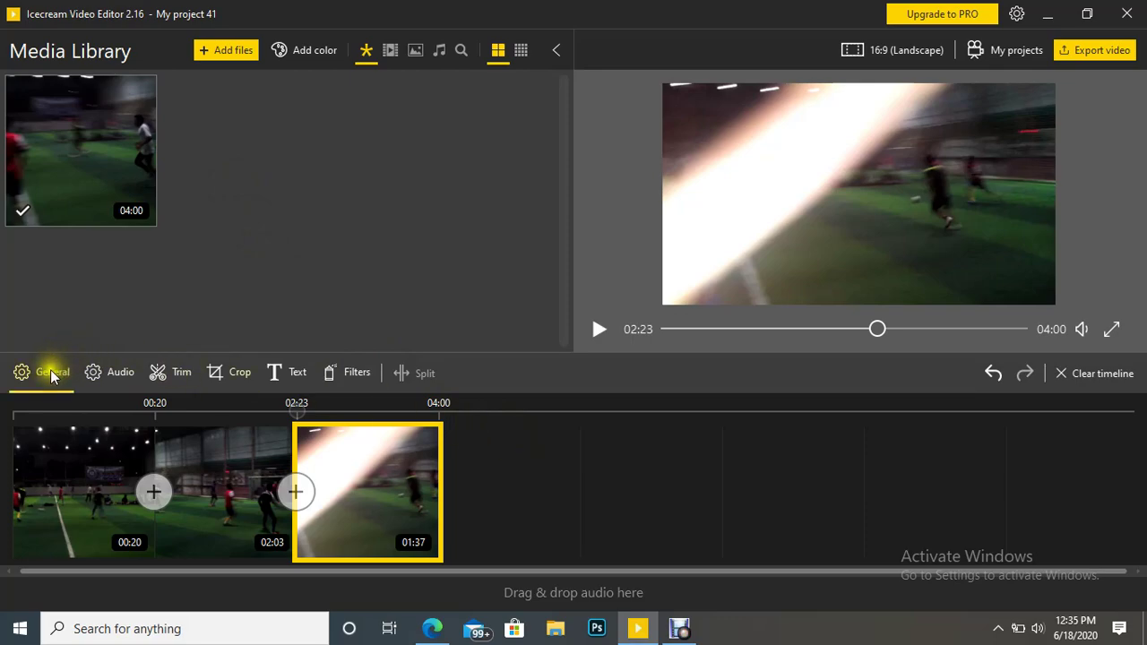
pyautogui.moveTo(212, 440)
pyautogui.click(491, 499)
# - Create a new project, My project 42, and import the CAN infotech festival and Futstal arena videos
pyautogui.click(1004, 55)
pyautogui.click(190, 51)
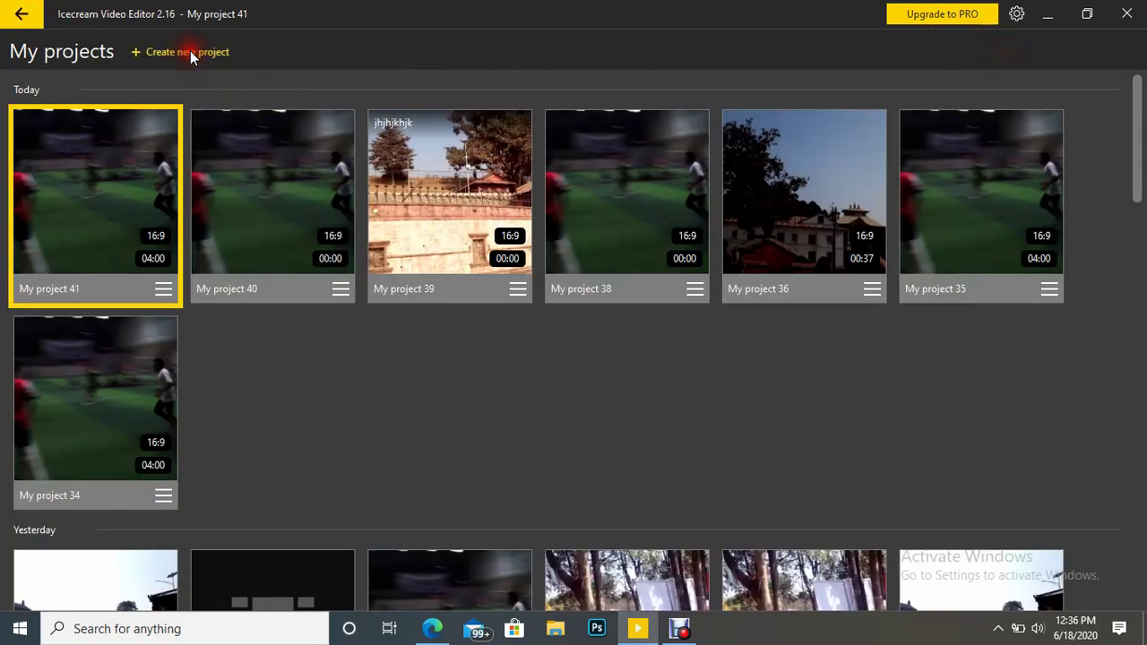
pyautogui.click(288, 217)
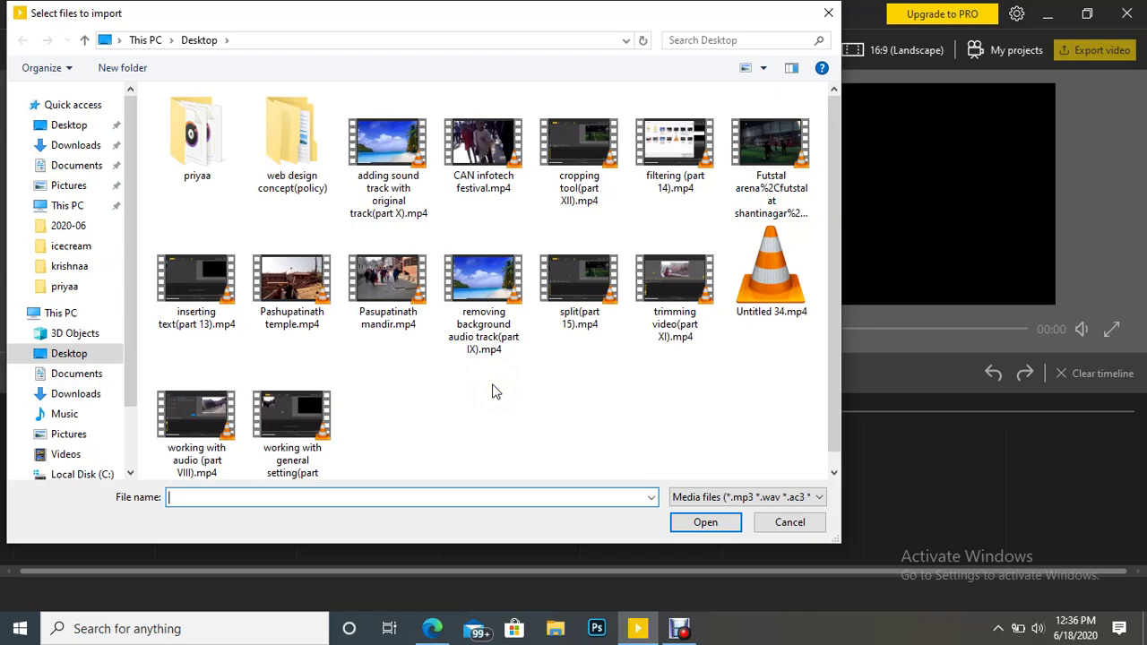
pyautogui.click(484, 141)
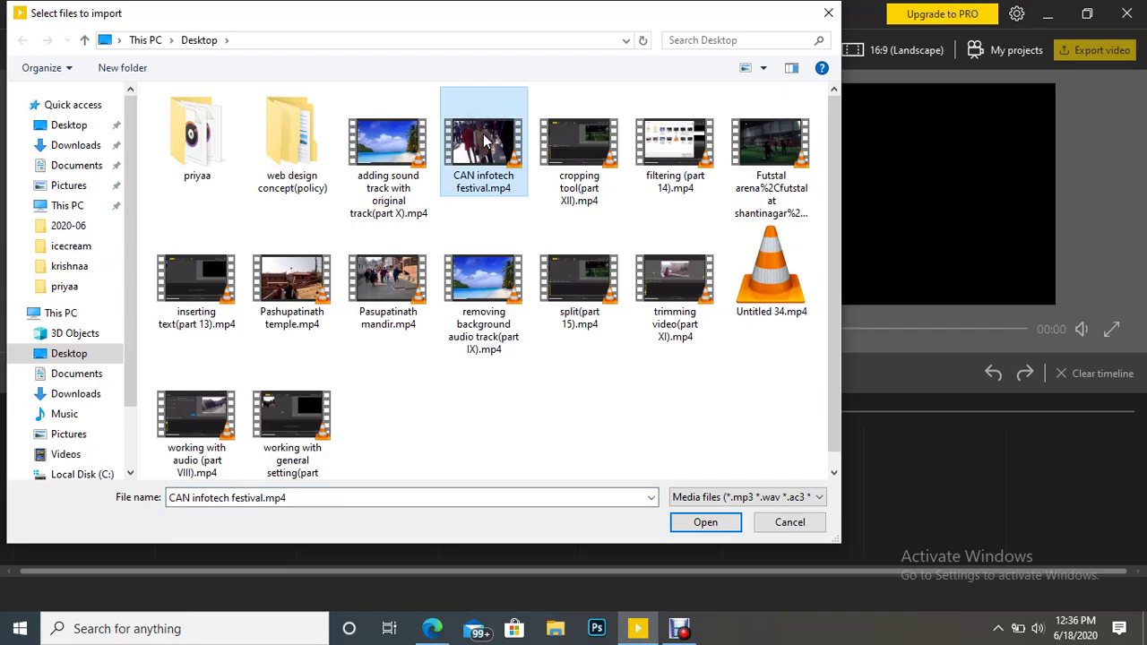
pyautogui.keyDown('ctrl'); pyautogui.click(785, 152); pyautogui.keyUp('ctrl')
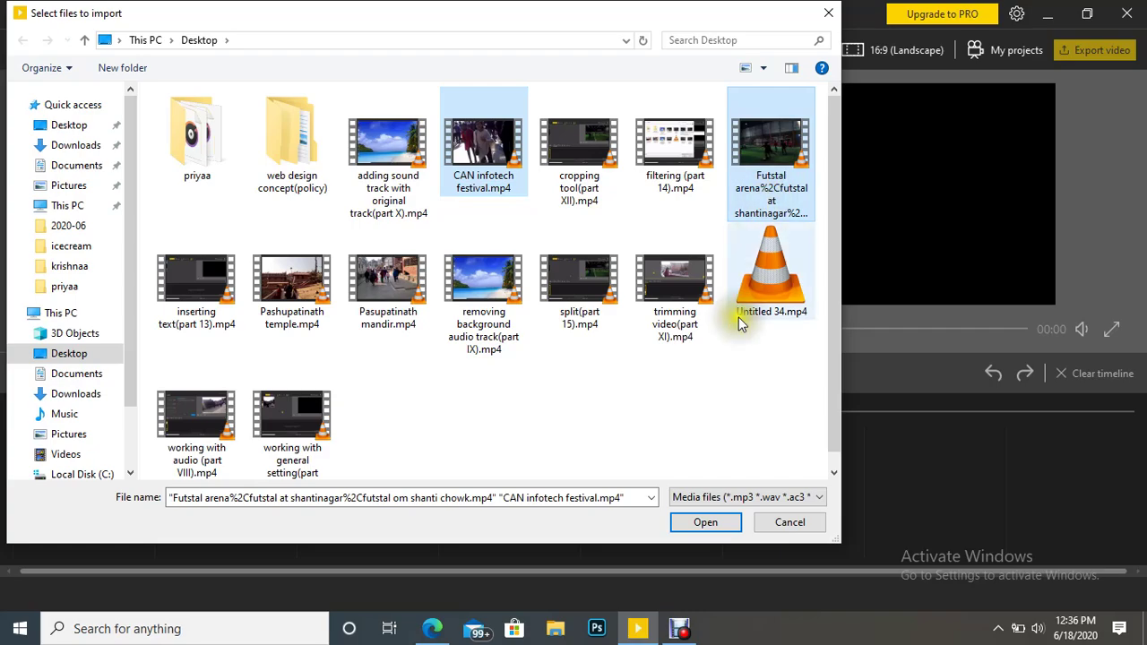
pyautogui.click(707, 523)
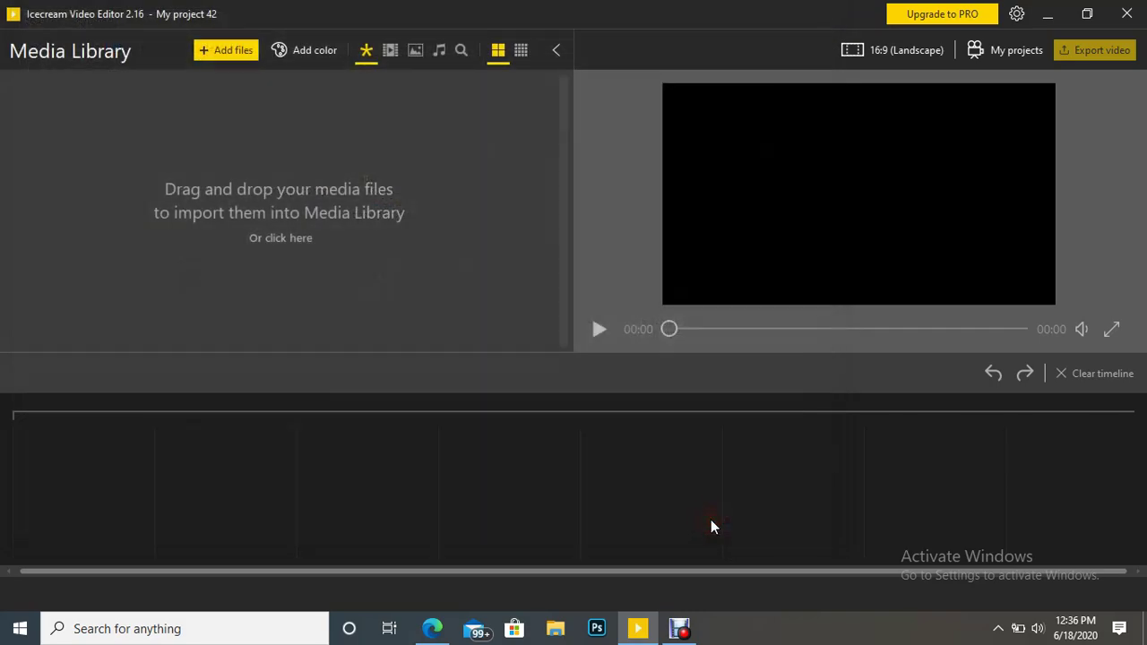
# - Place both imported clips on the timeline, festival clip first, then the futsal clip
pyautogui.click(243, 282)
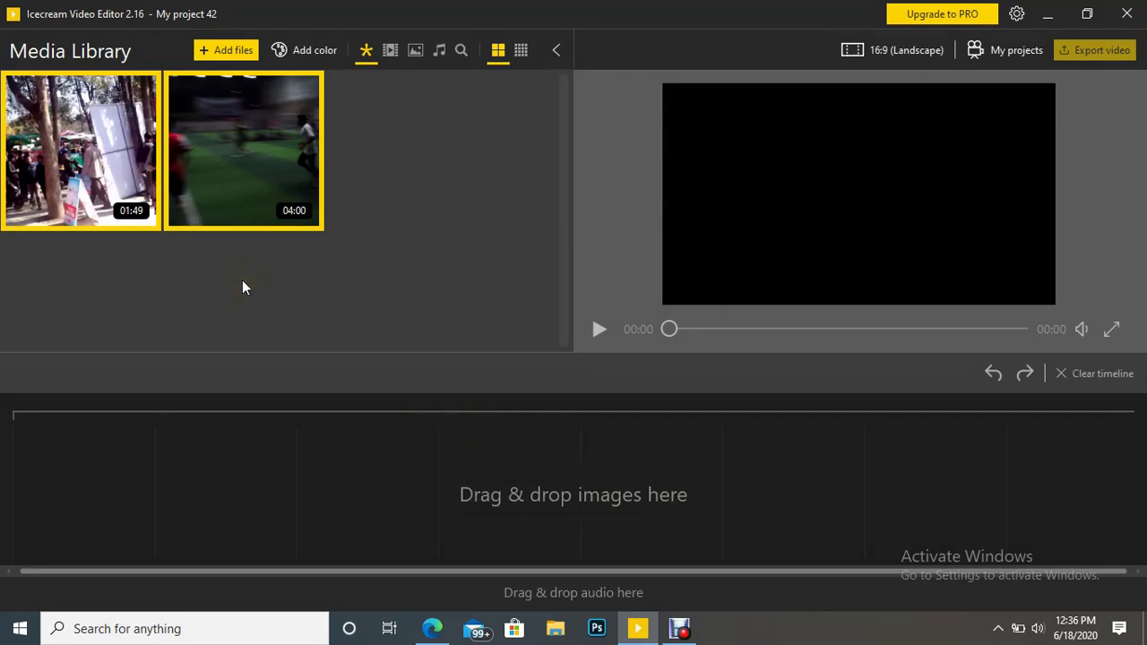
pyautogui.moveTo(81, 194); pyautogui.dragTo(117, 478)
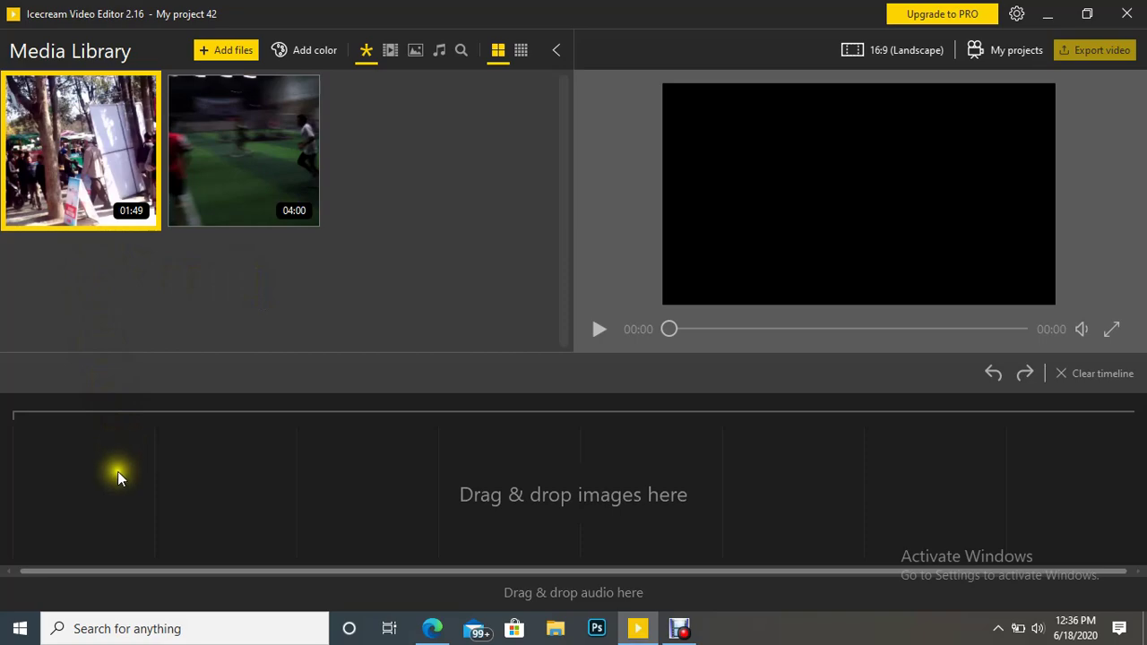
pyautogui.click(275, 271)
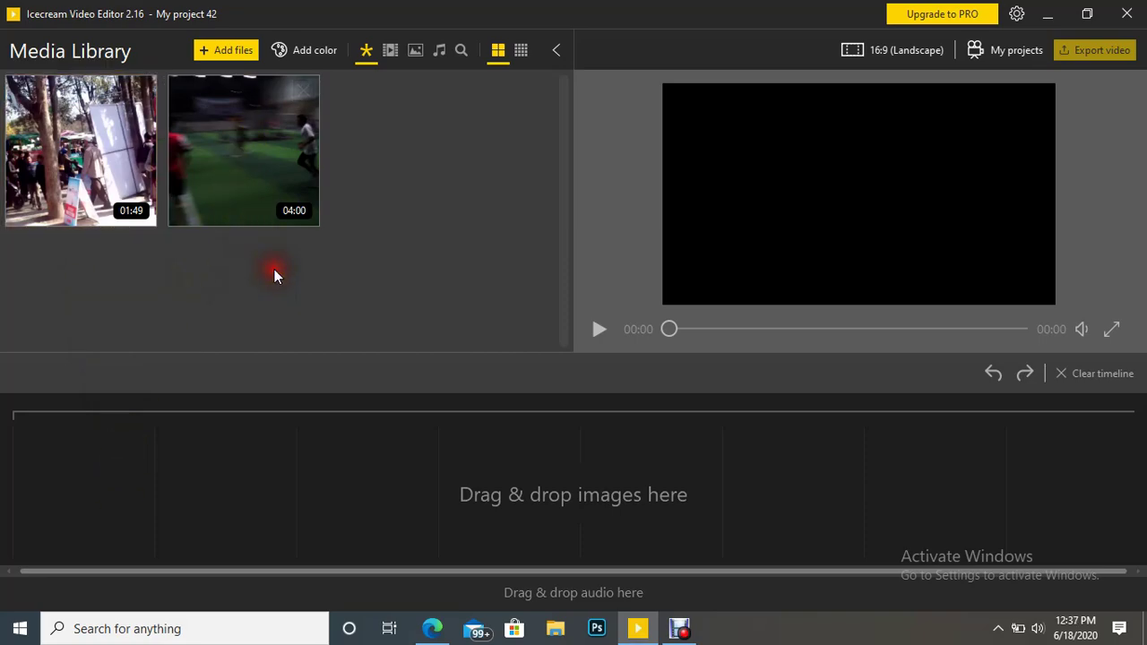
pyautogui.hotkey('ctrl', 'a')
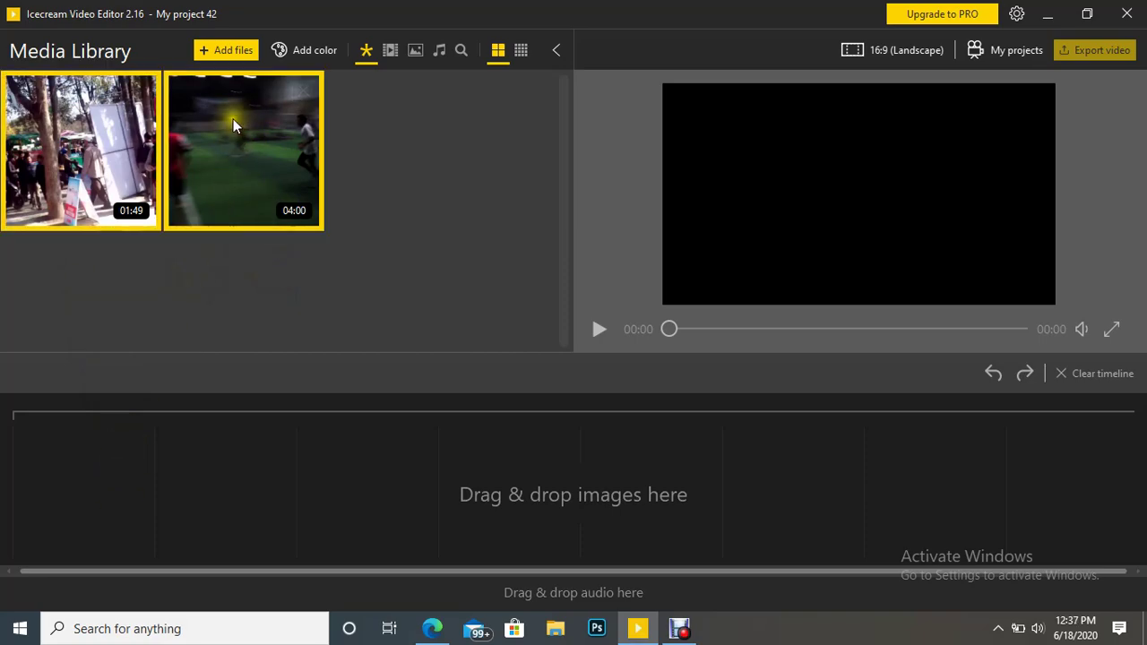
pyautogui.moveTo(233, 118); pyautogui.dragTo(91, 455)
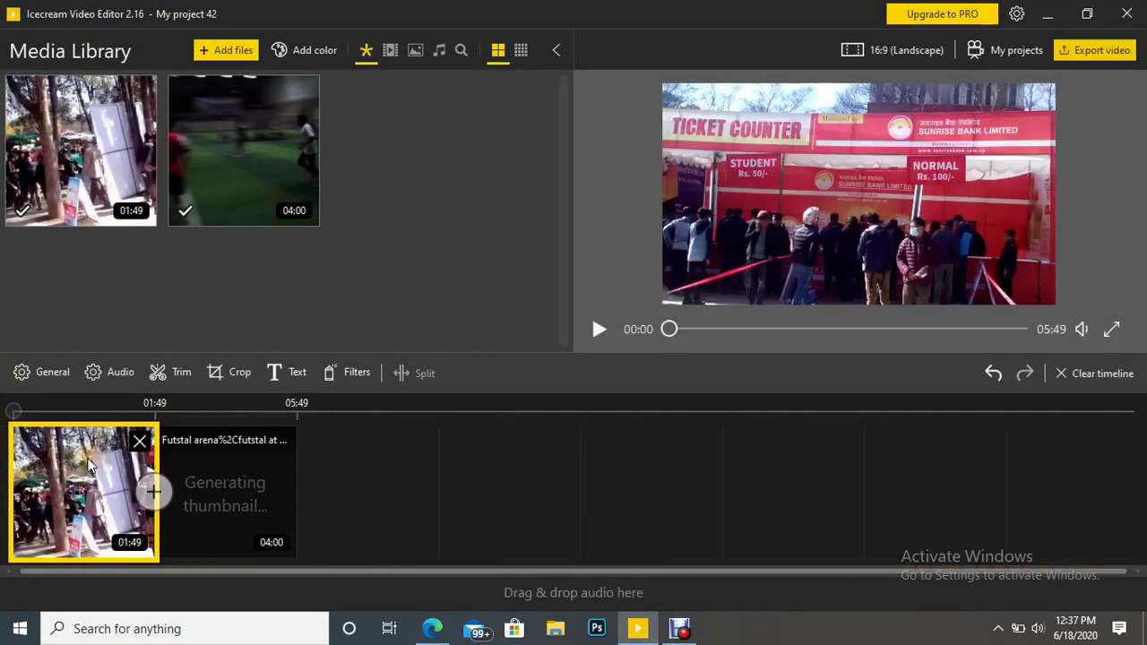
# - Preview the festival and futsal clips in turn and test moving the futsal clip
pyautogui.click(231, 467)
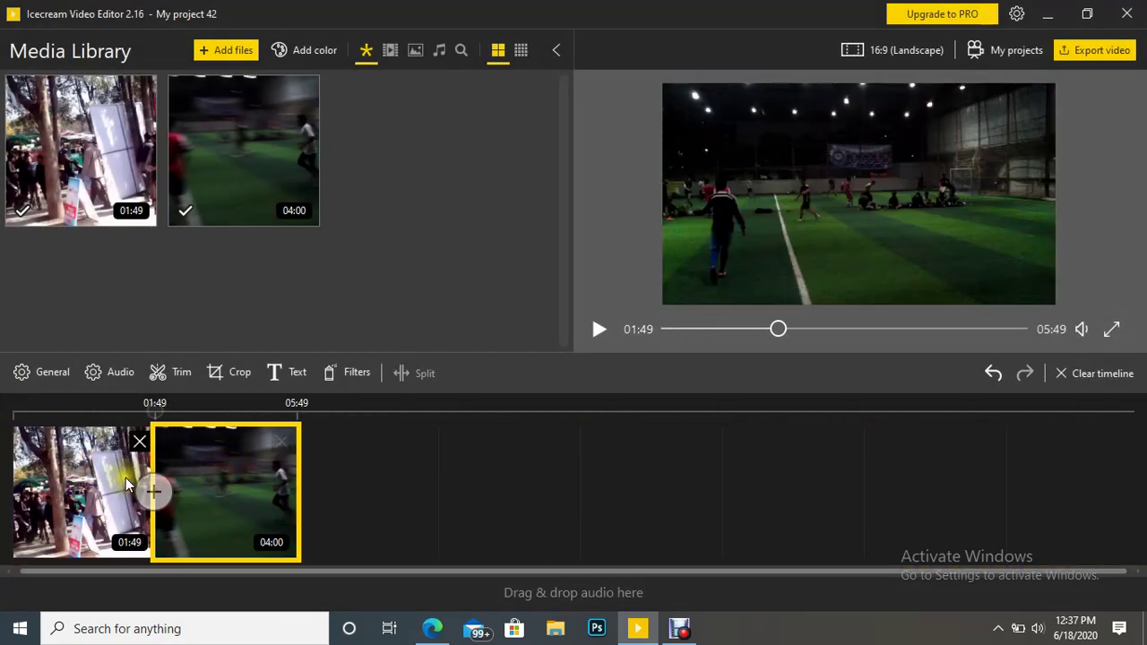
pyautogui.click(127, 482)
pyautogui.click(216, 497)
pyautogui.click(130, 516)
pyautogui.click(199, 516)
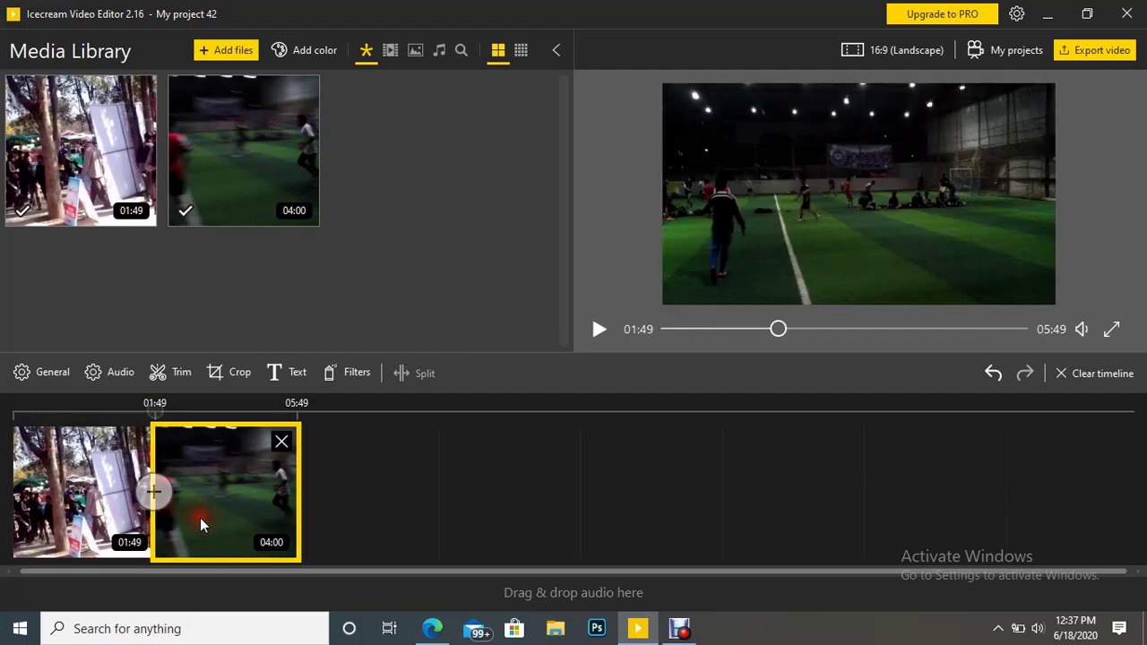
pyautogui.click(94, 518)
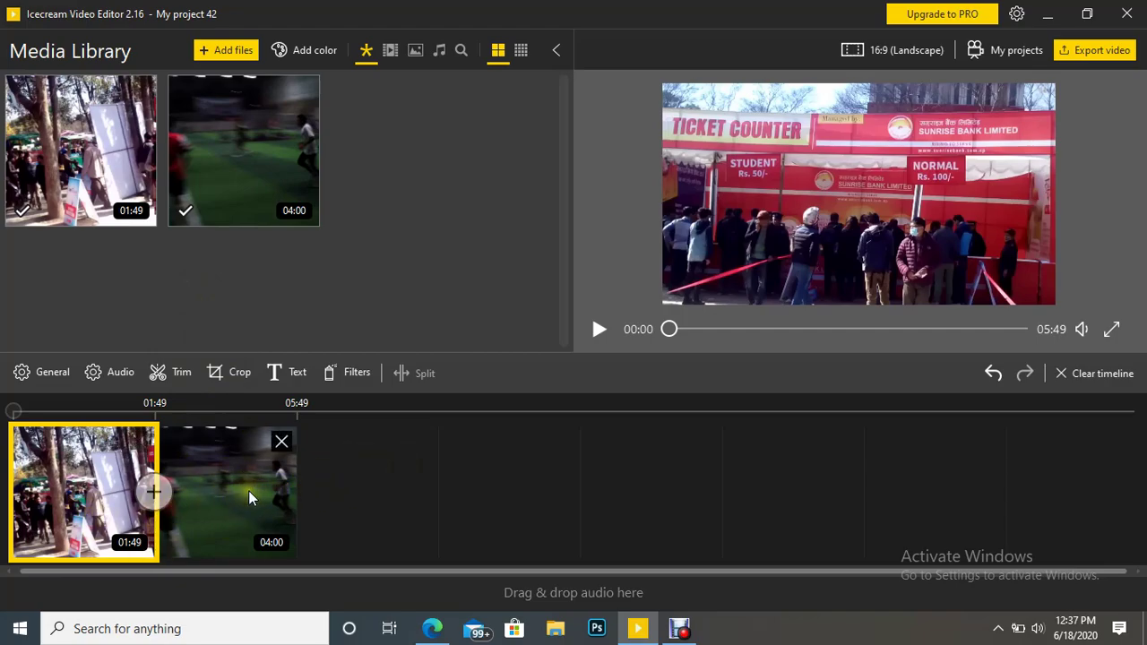
pyautogui.moveTo(249, 490); pyautogui.dragTo(213, 467)
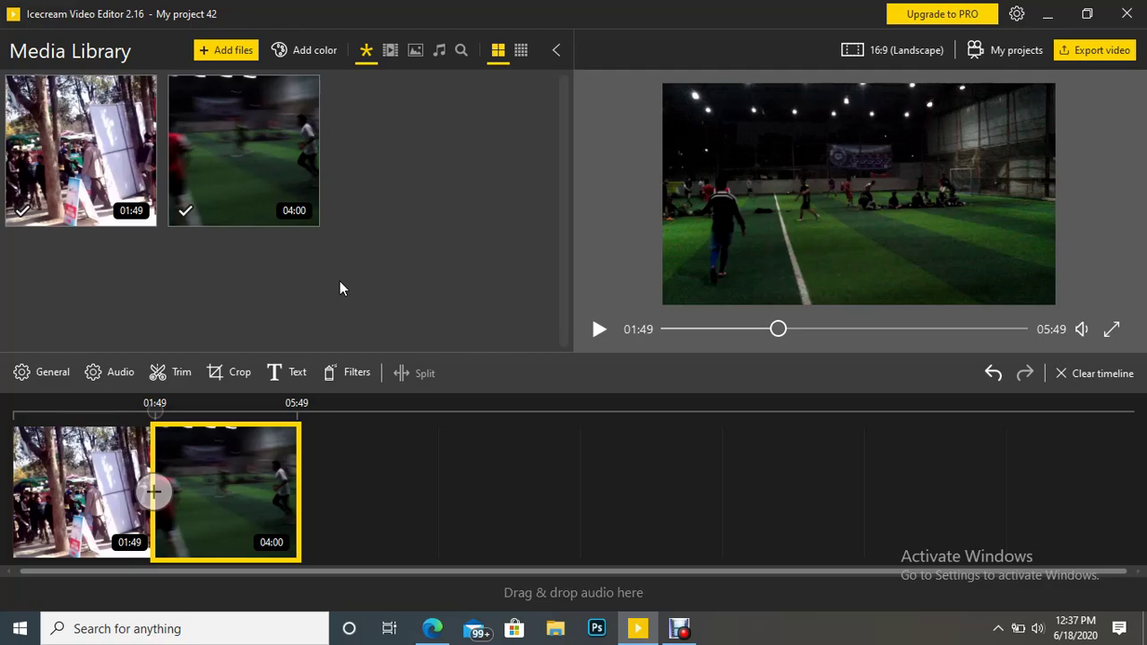
# - Import Pure_Magic.mp3 from the priyaa folder and place it on the audio track under the clips
pyautogui.click(226, 50)
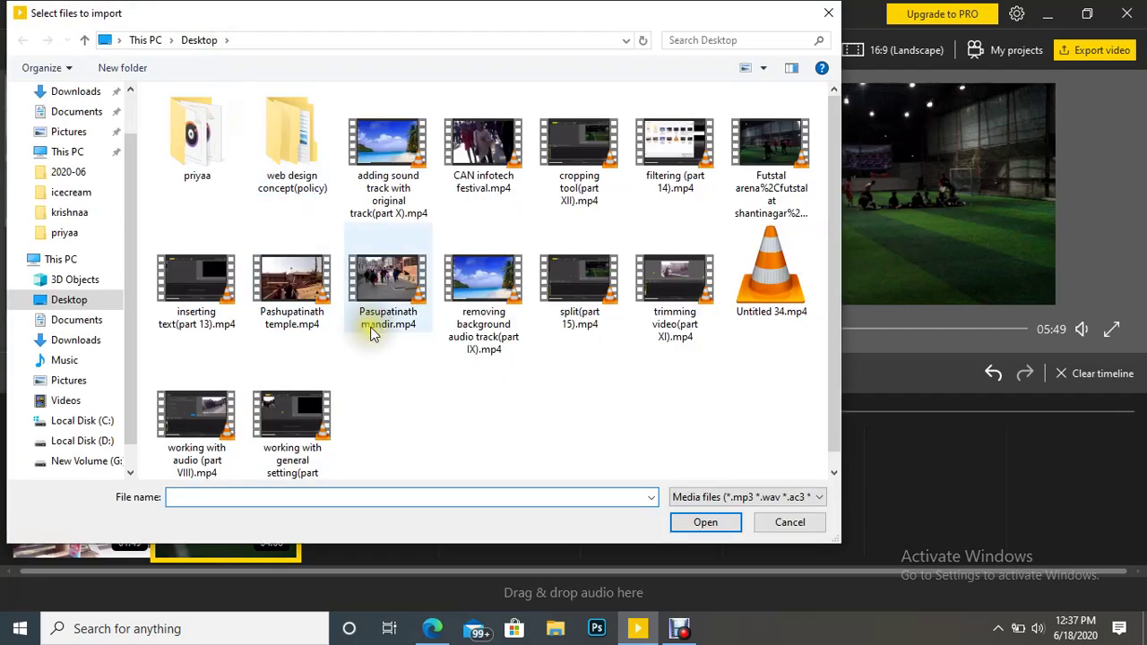
pyautogui.click(200, 140)
pyautogui.doubleClick(200, 140)
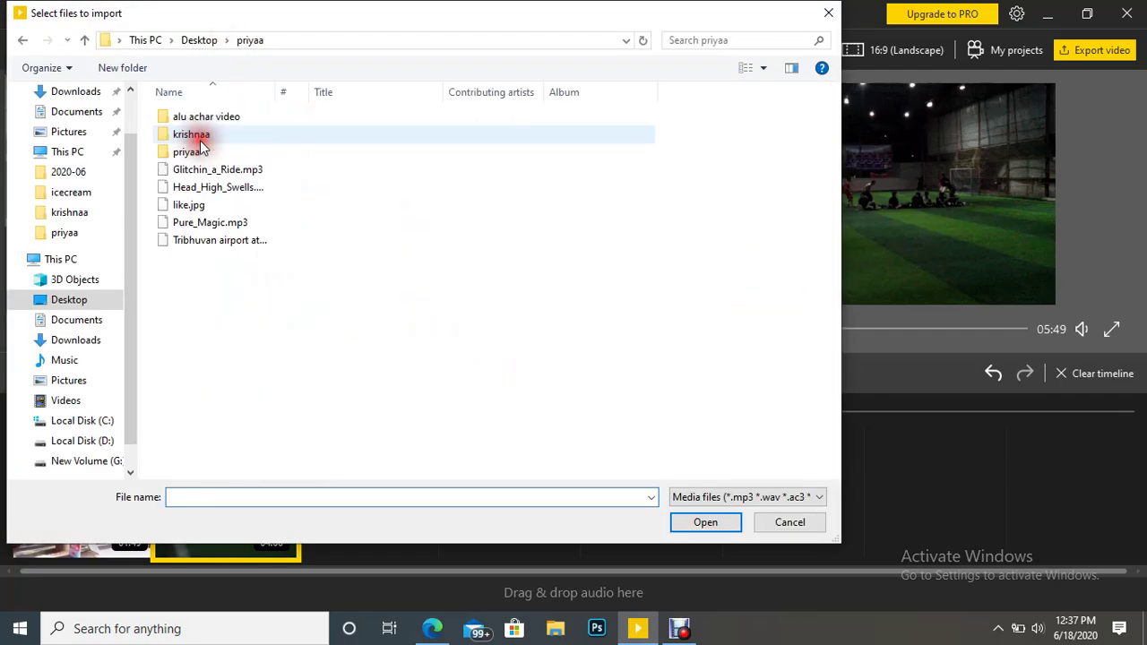
pyautogui.doubleClick(235, 224)
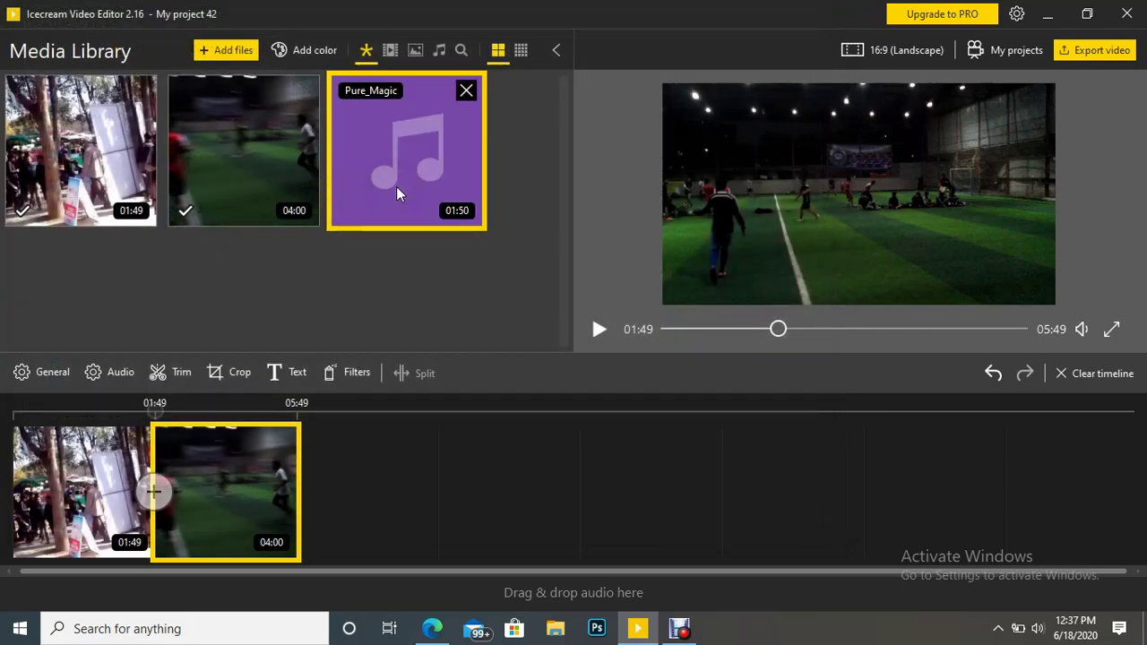
pyautogui.moveTo(396, 187); pyautogui.dragTo(134, 578)
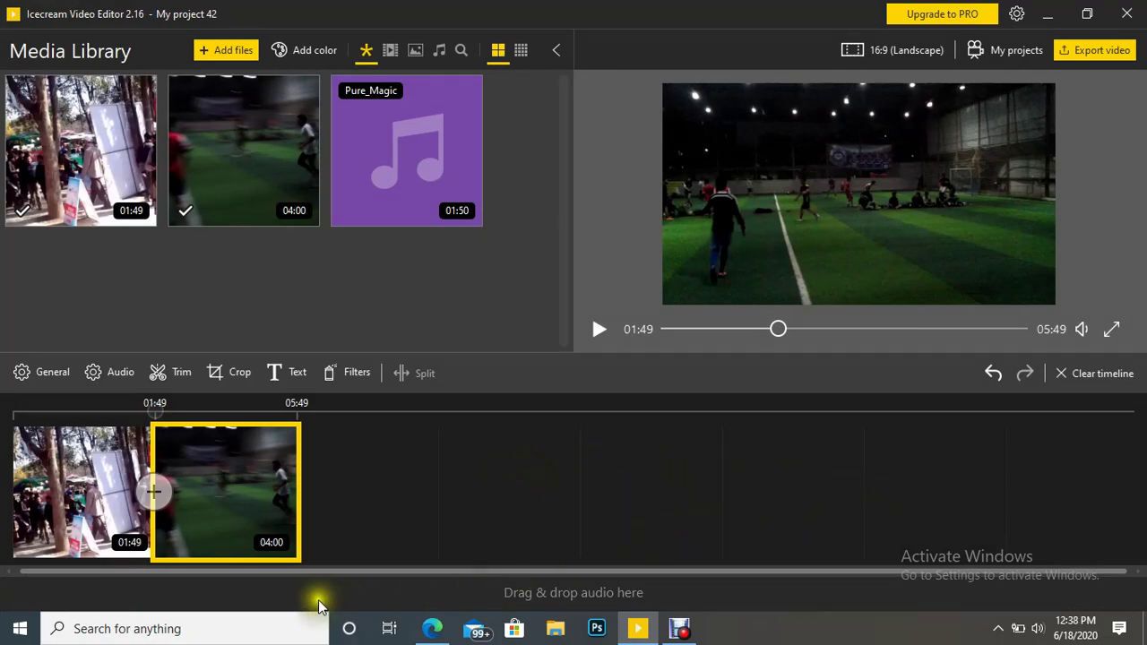
pyautogui.moveTo(419, 222); pyautogui.dragTo(119, 605)
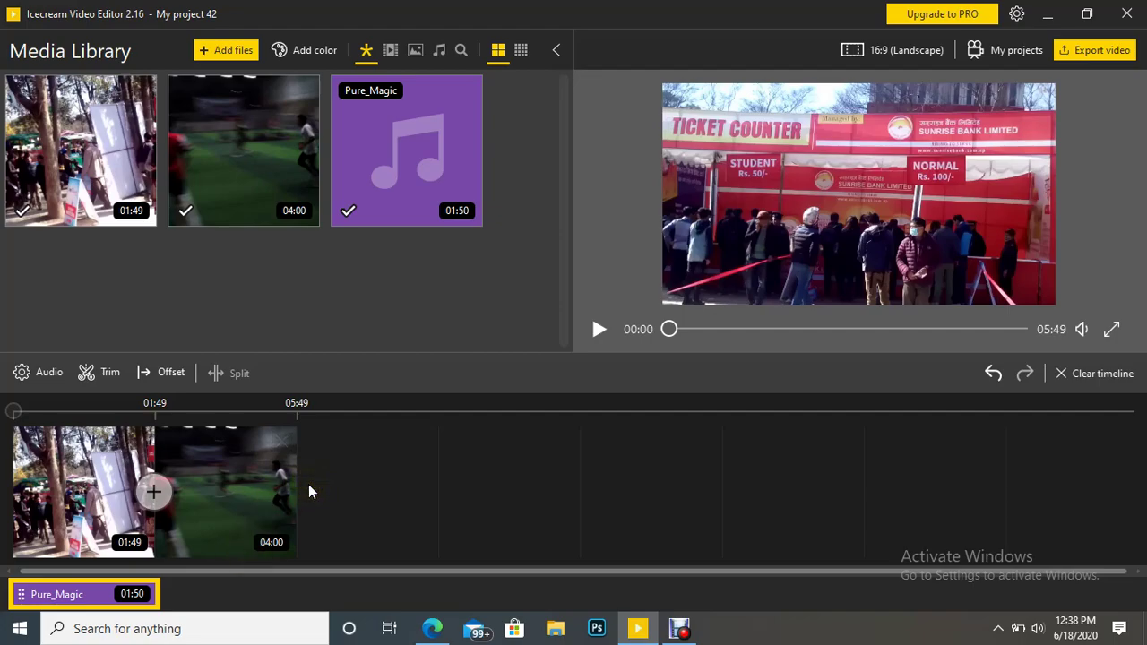
# - Import like.jpg and place it as a 3-second clip after the futsal video, ending at 05:52
pyautogui.click(358, 482)
pyautogui.click(233, 51)
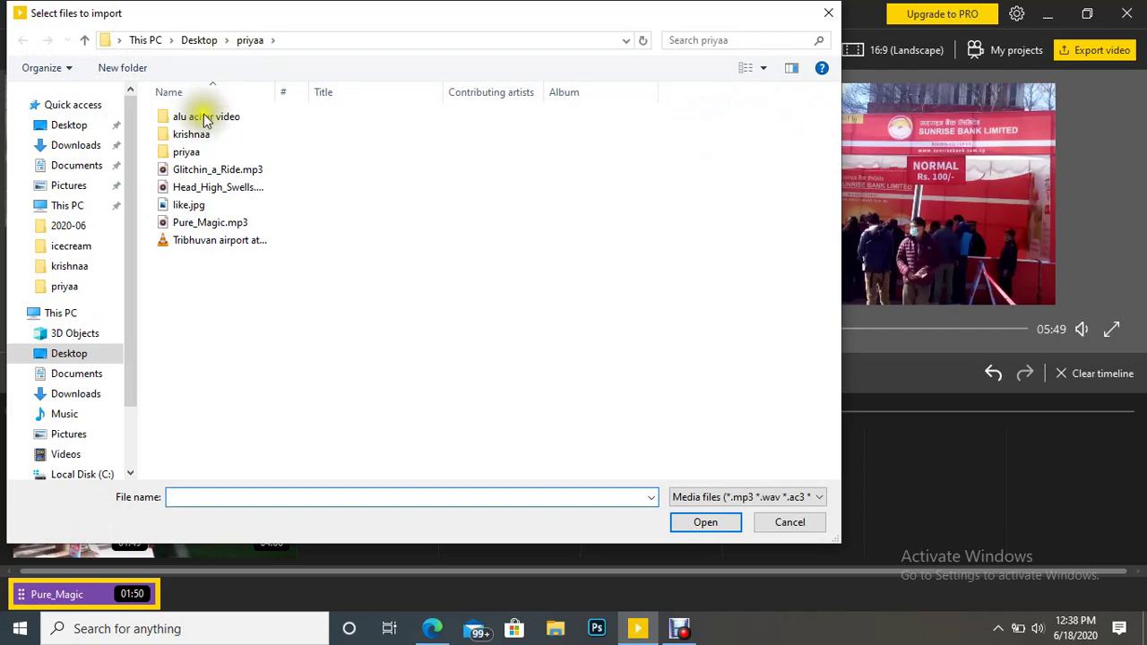
pyautogui.click(215, 205)
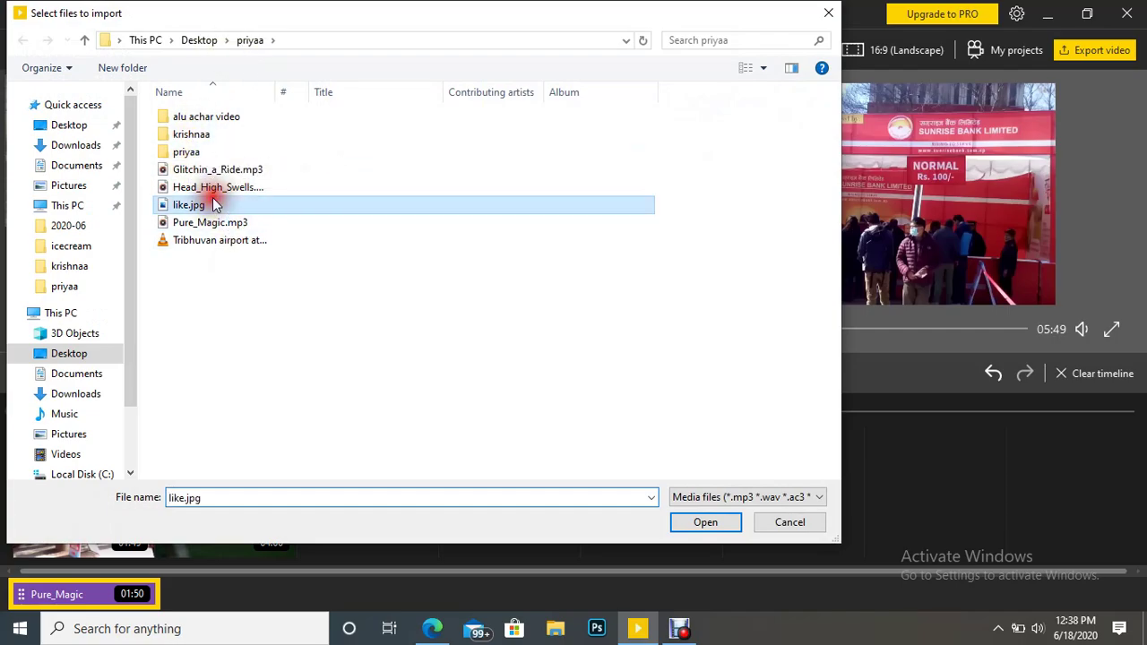
pyautogui.click(714, 524)
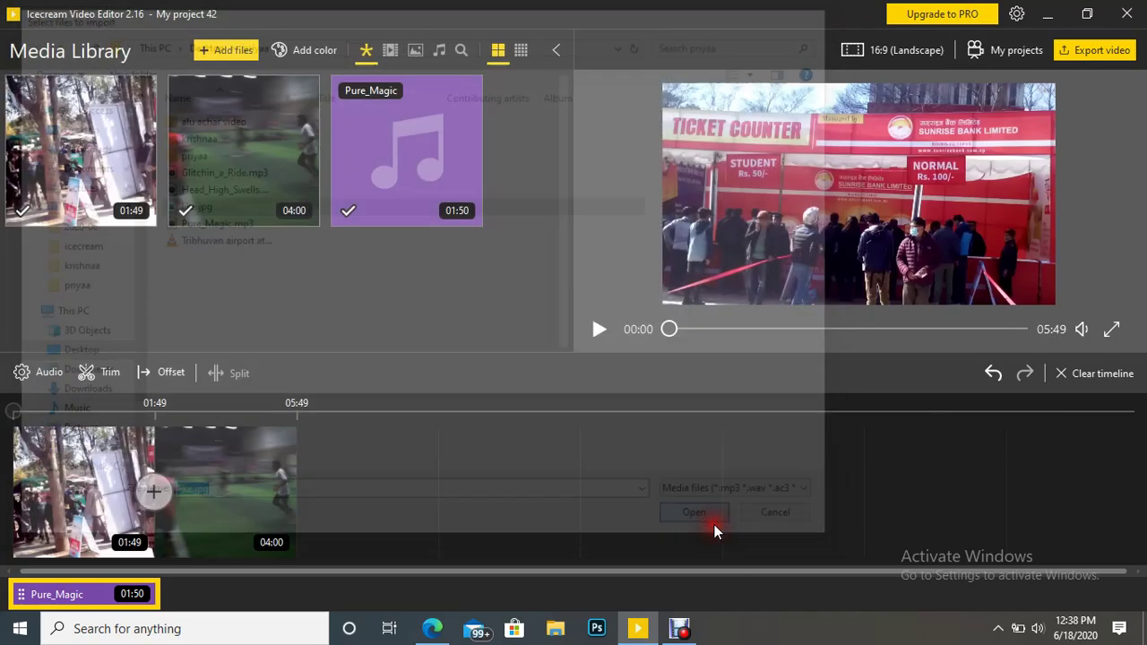
pyautogui.moveTo(525, 193); pyautogui.dragTo(345, 464)
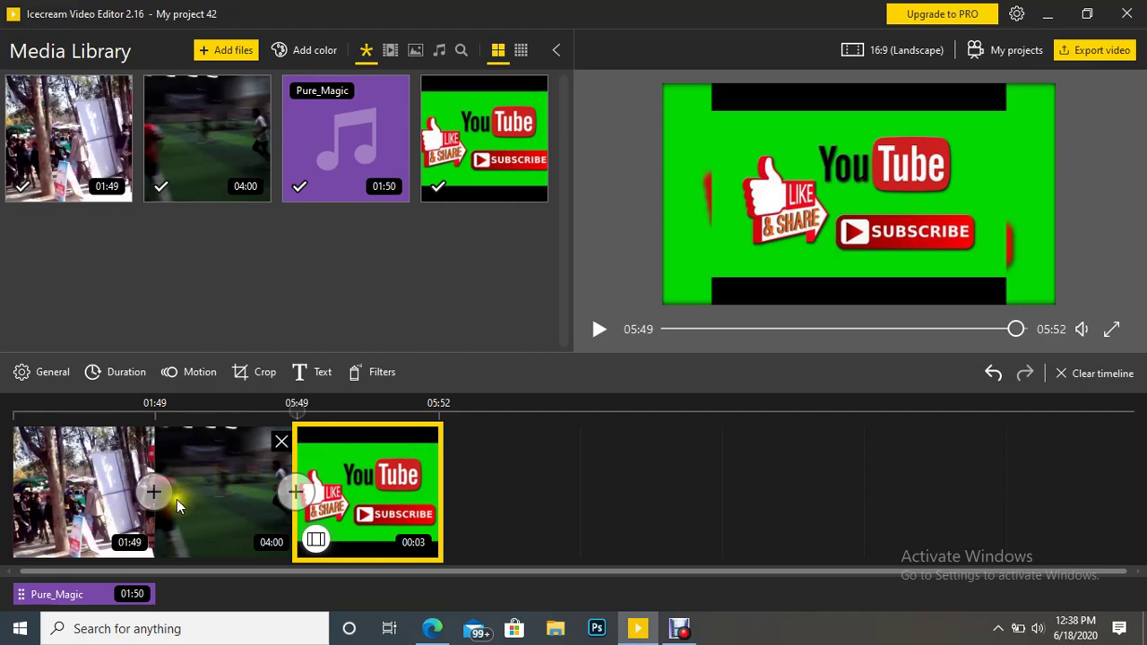
pyautogui.click(1076, 52)
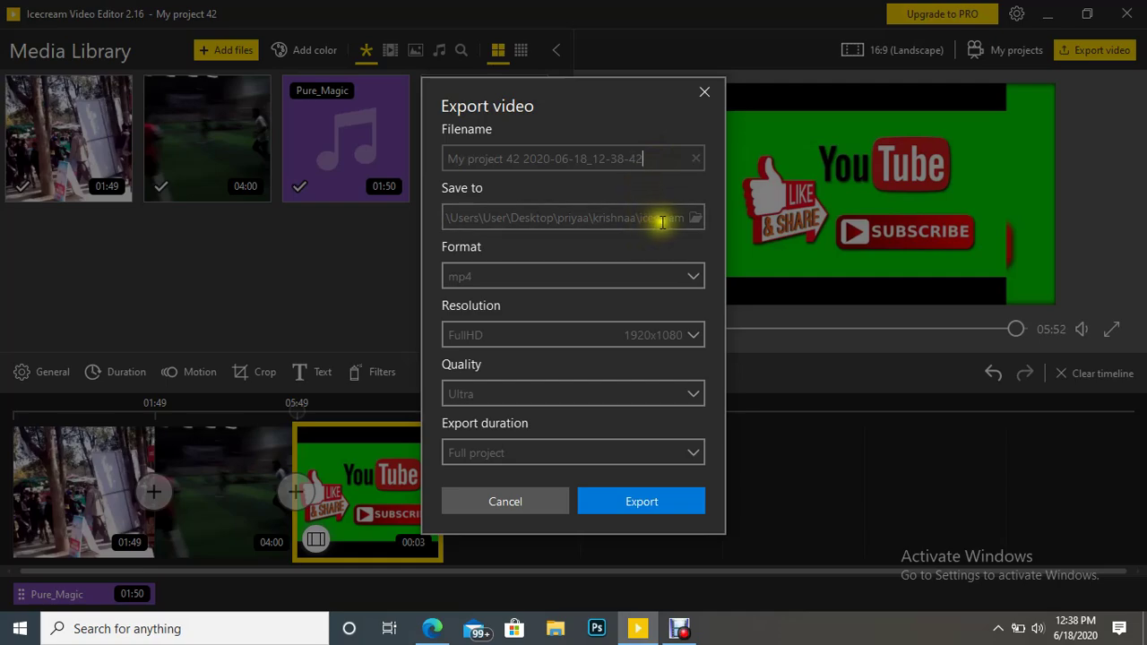
pyautogui.click(695, 279)
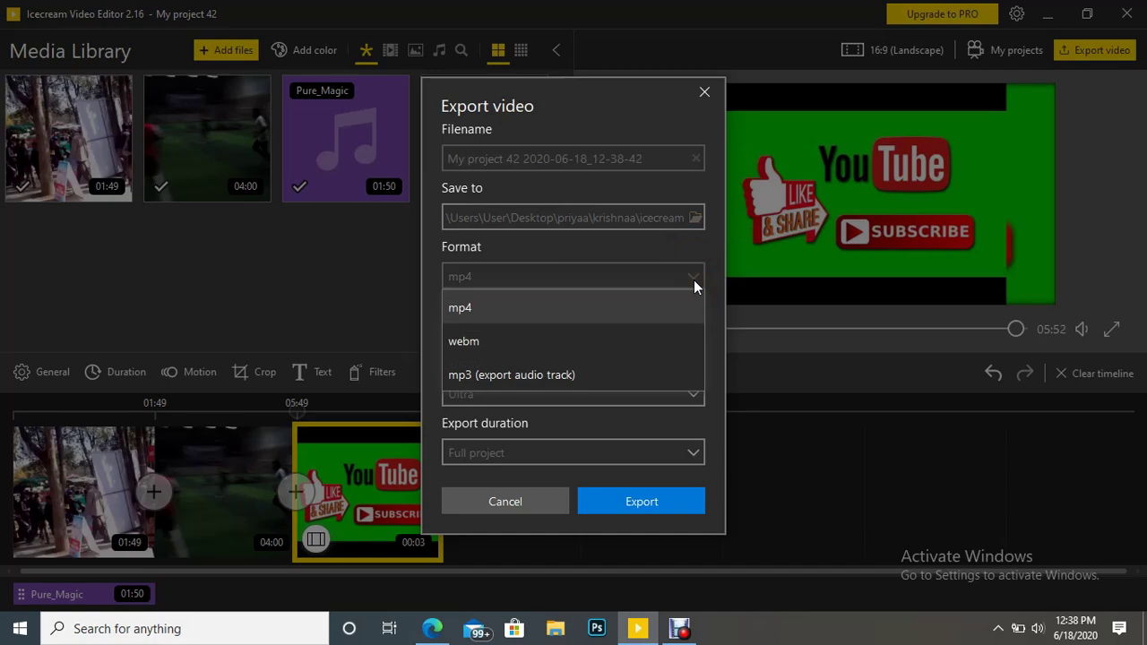
pyautogui.click(714, 340)
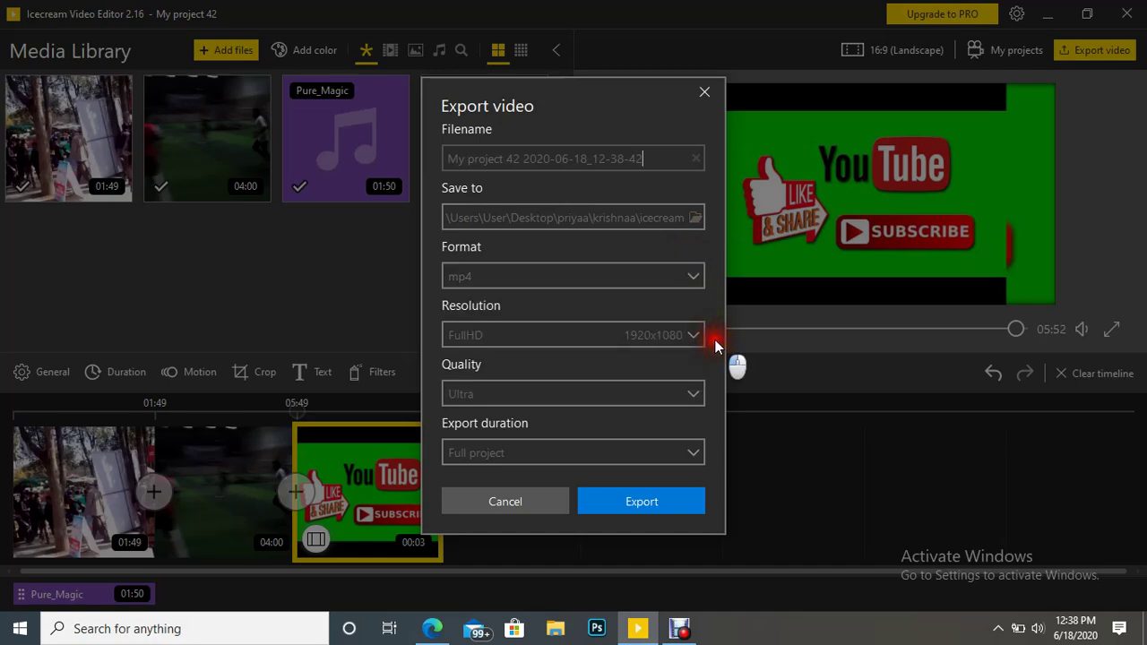
pyautogui.click(690, 396)
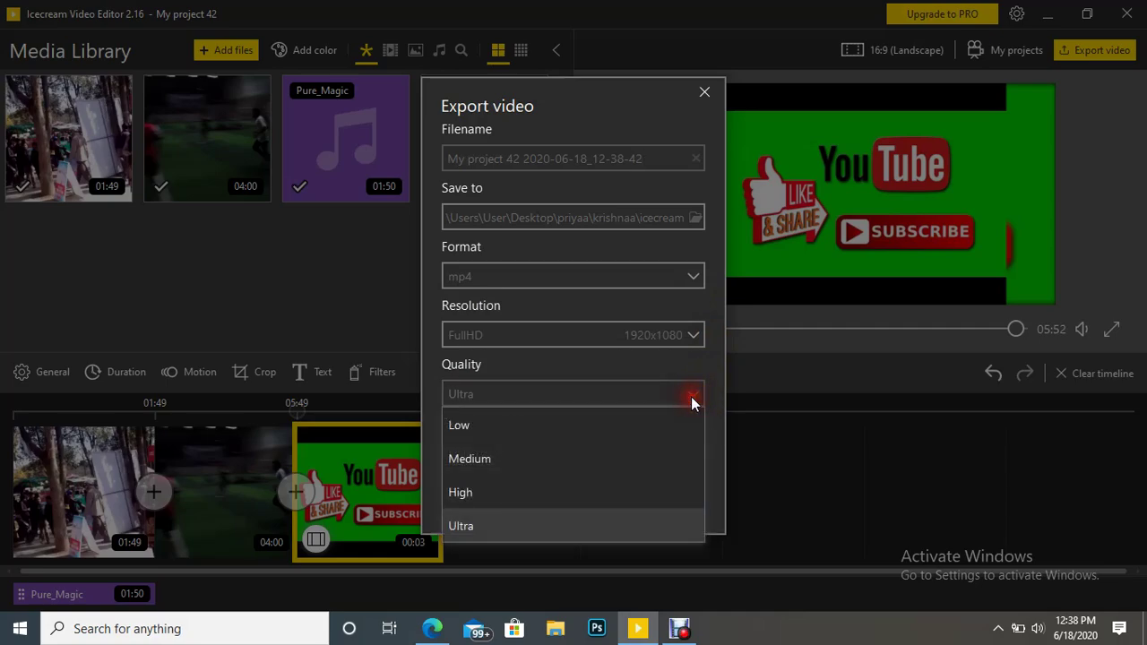
pyautogui.click(690, 396)
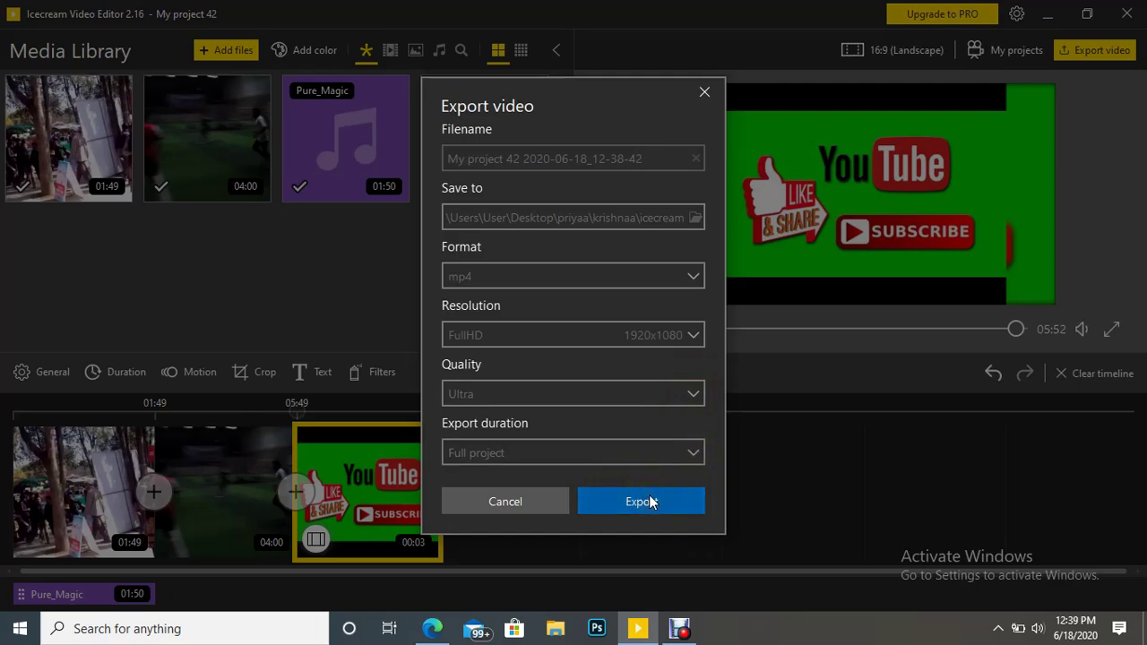
pyautogui.click(704, 93)
pyautogui.moveTo(138, 474)
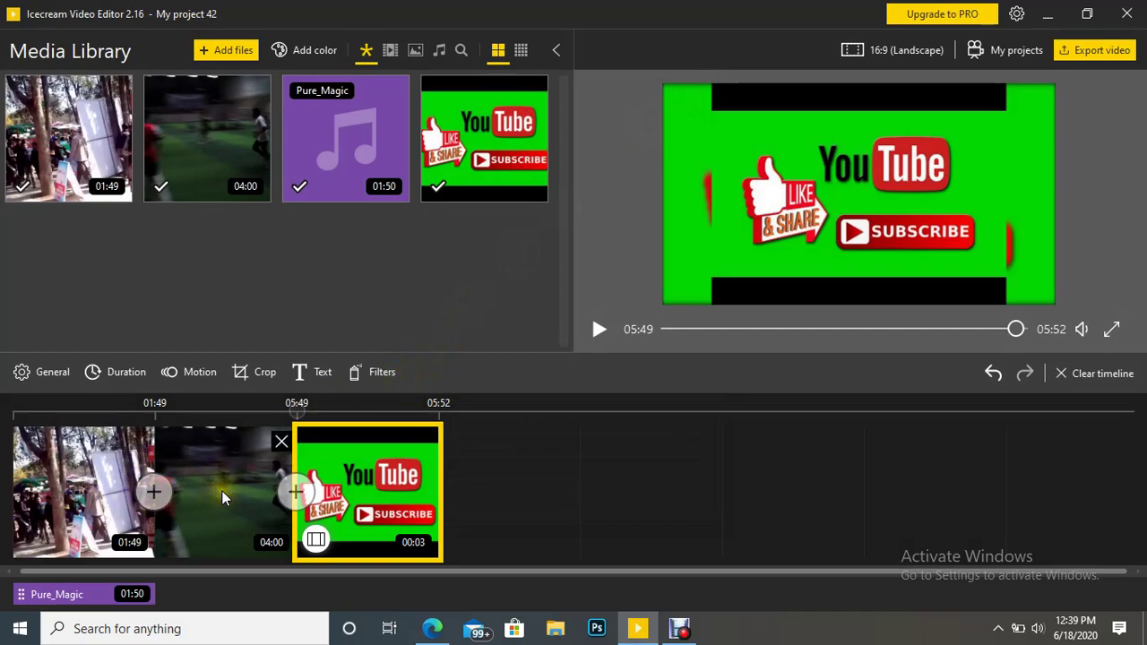
pyautogui.moveTo(336, 484)
pyautogui.moveTo(109, 595)
pyautogui.moveTo(286, 516)
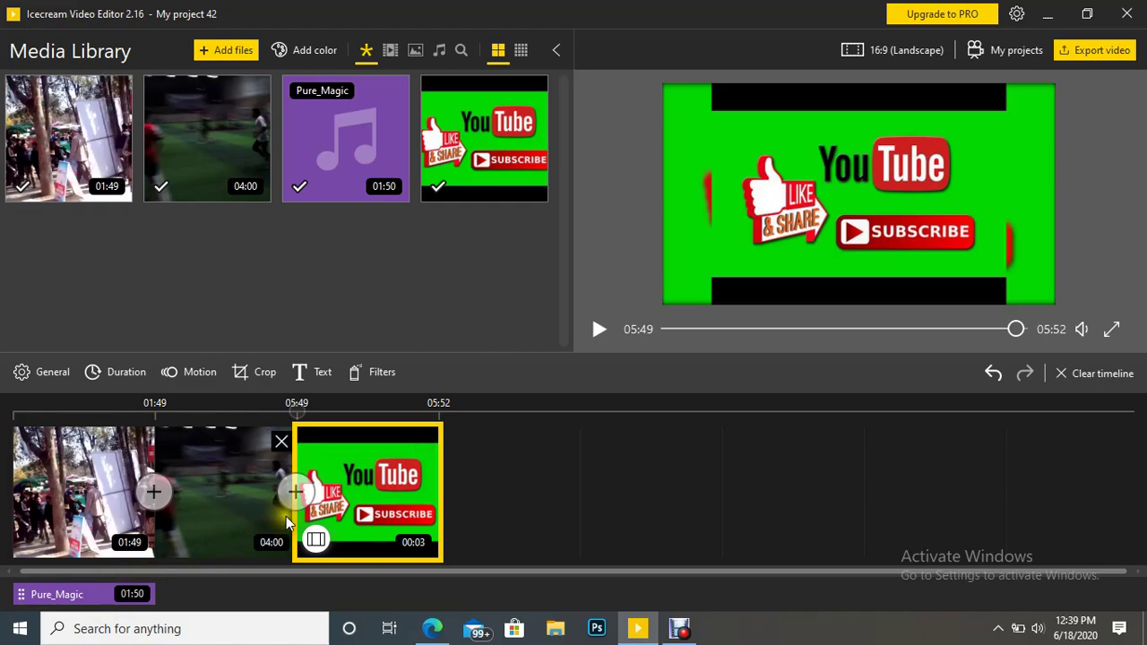